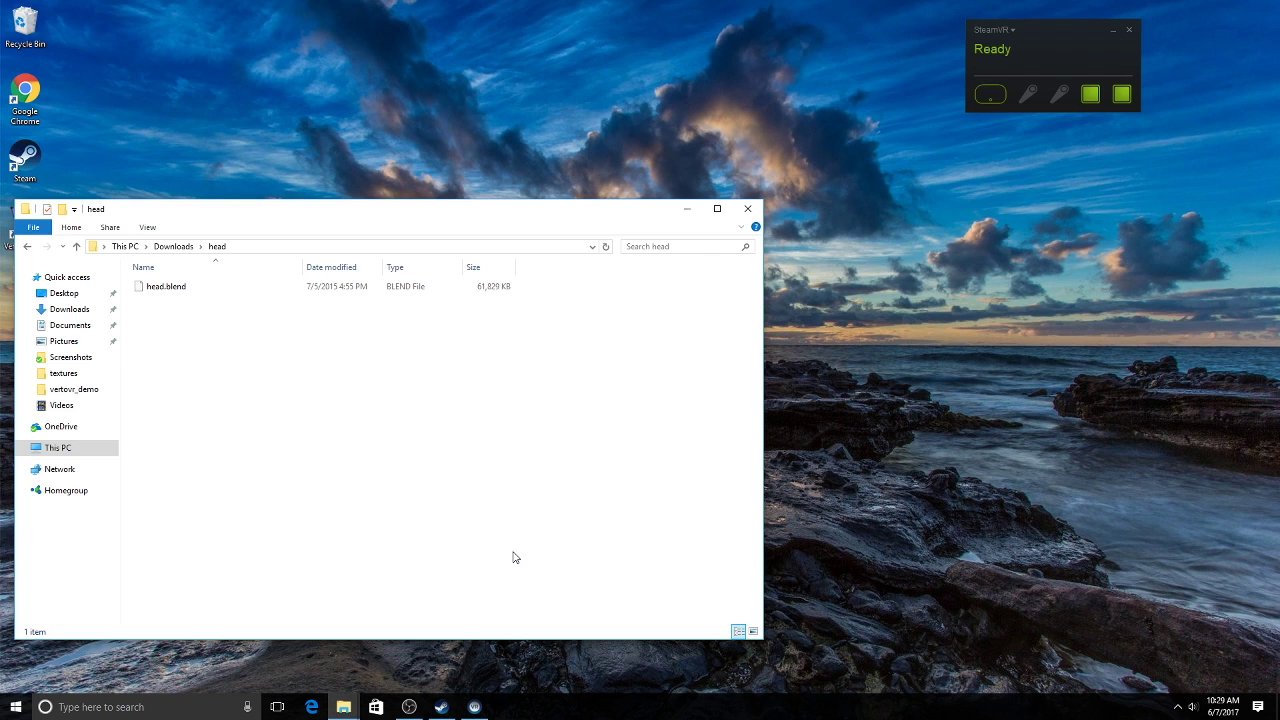
Select the head.blend file in the Downloads > head folder.
left_click(185, 288)
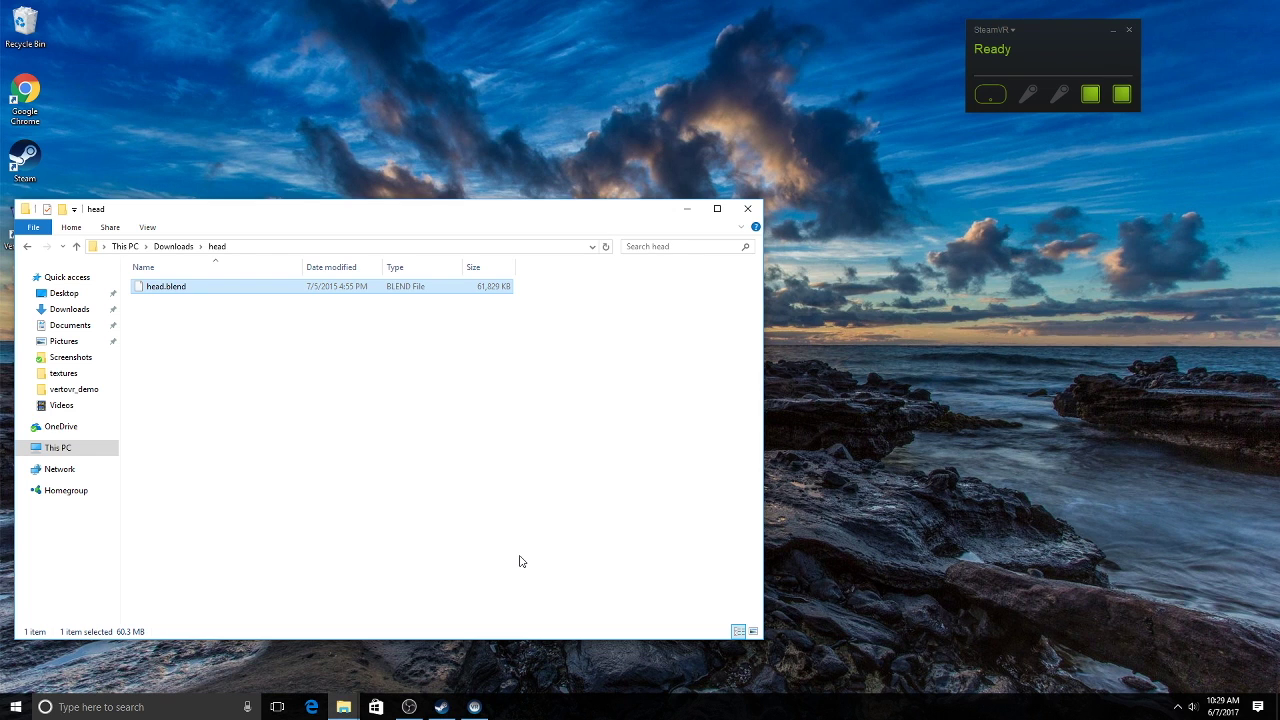
Bring up the Steam game library from the taskbar.
mouse_move(421, 706)
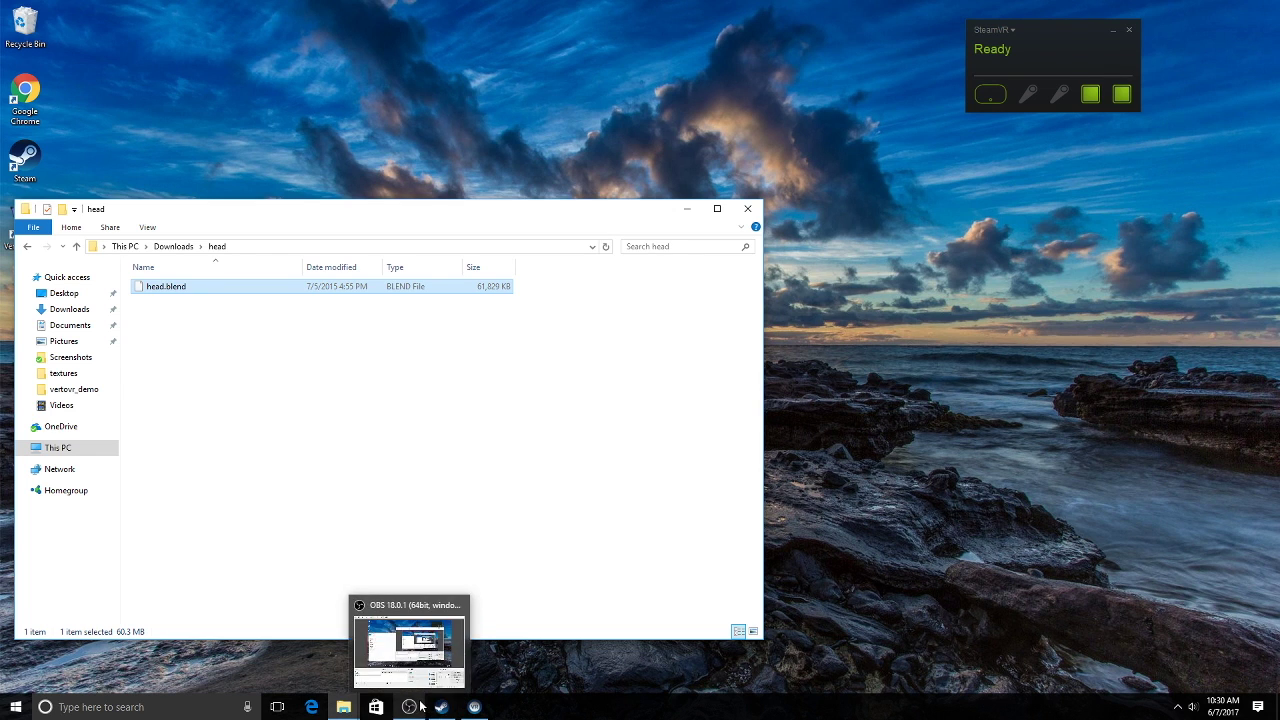
left_click(436, 708)
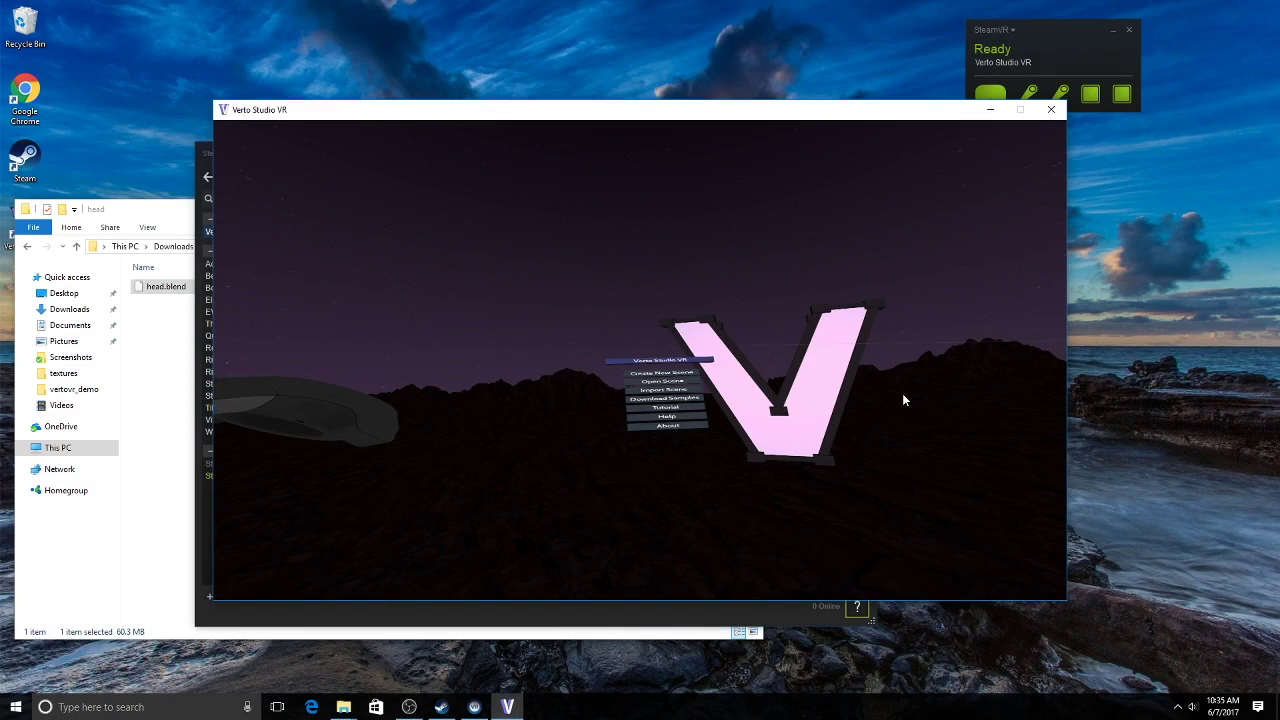
Bring the OBS recording window to the front.
left_click(405, 707)
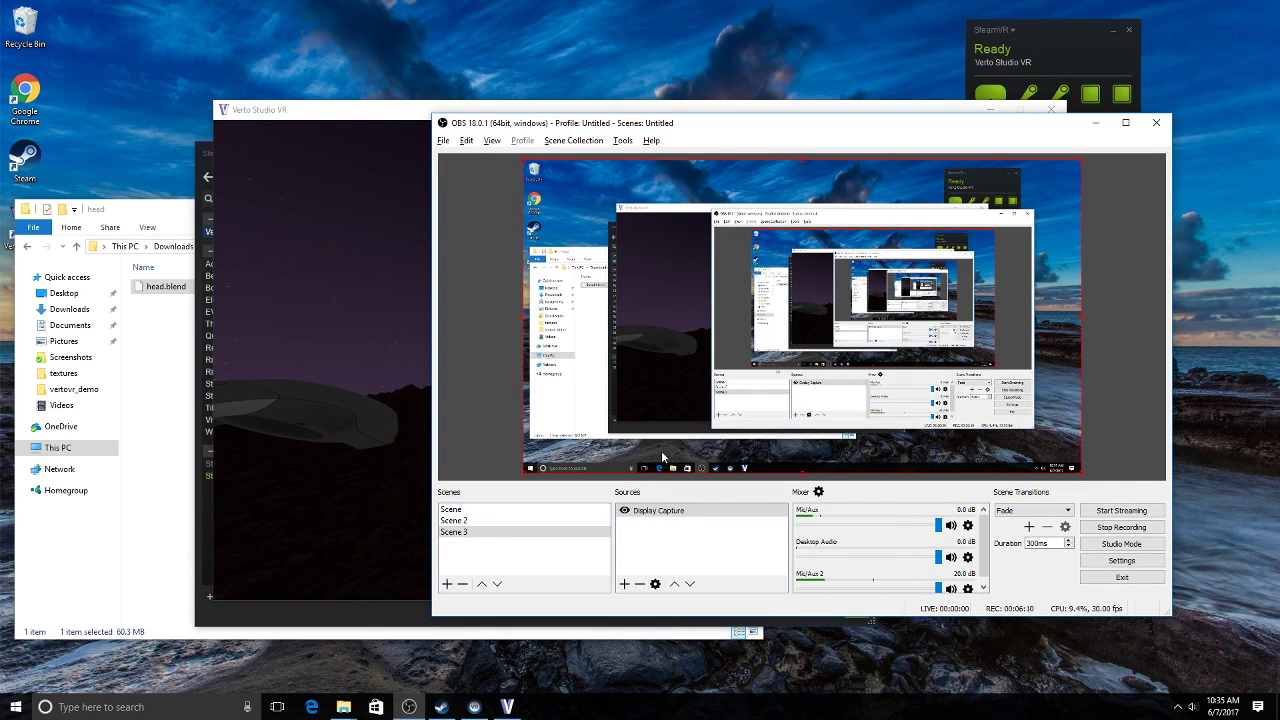
Minimize OBS, enter Verto Studio VR desktop mode and start a scene import.
left_click(1098, 124)
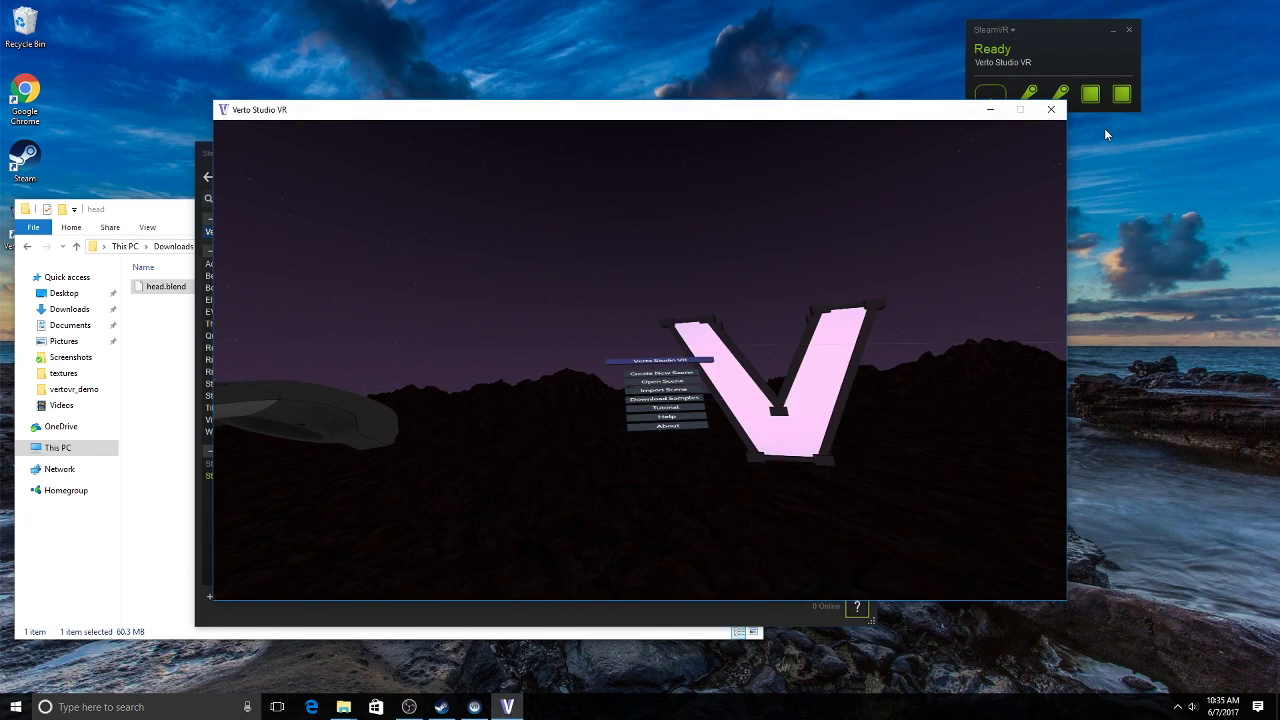
left_click(622, 367)
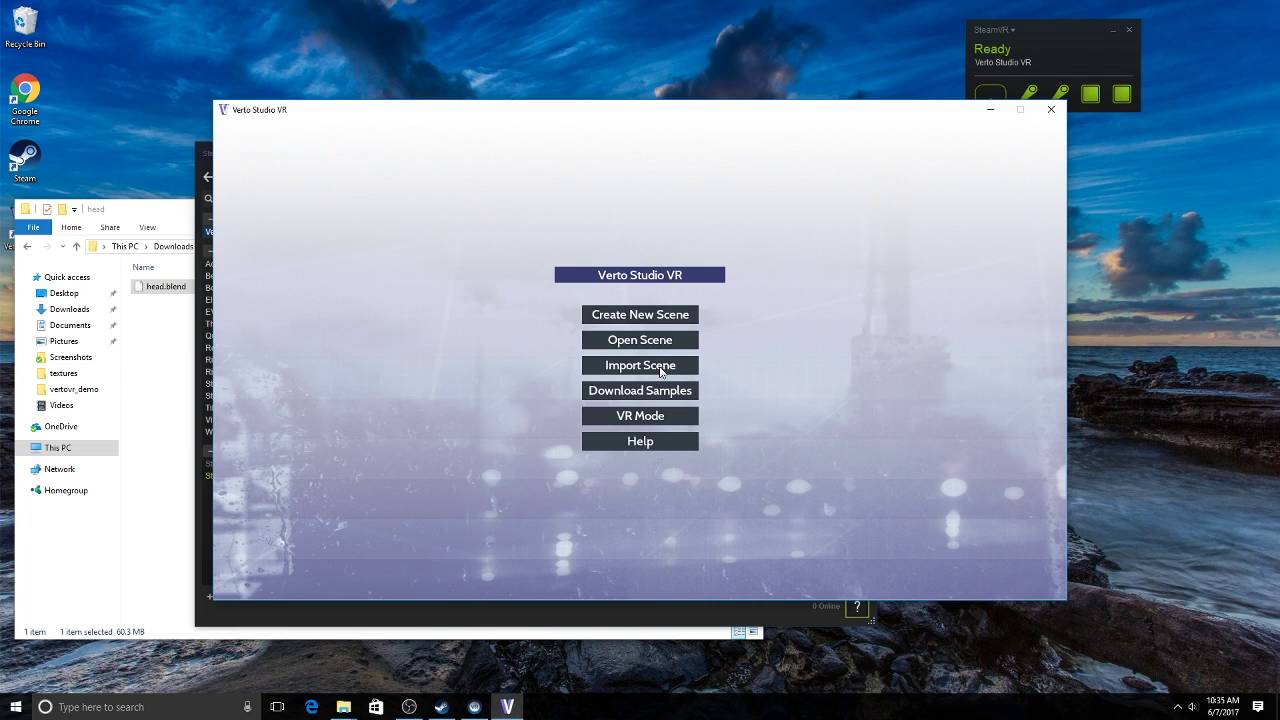
left_click(660, 372)
Import head.blend from the hard drive's Downloads > head folder.
left_click(651, 390)
left_click(529, 302)
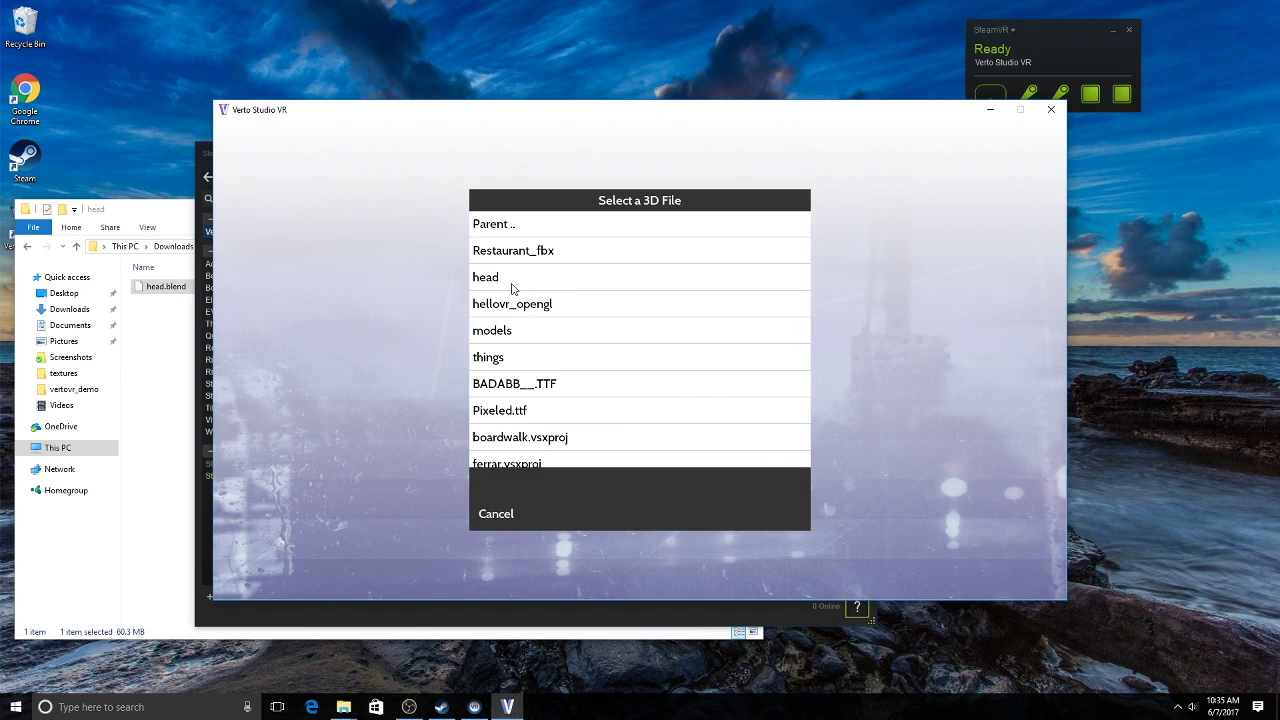
left_click(510, 280)
left_click(529, 262)
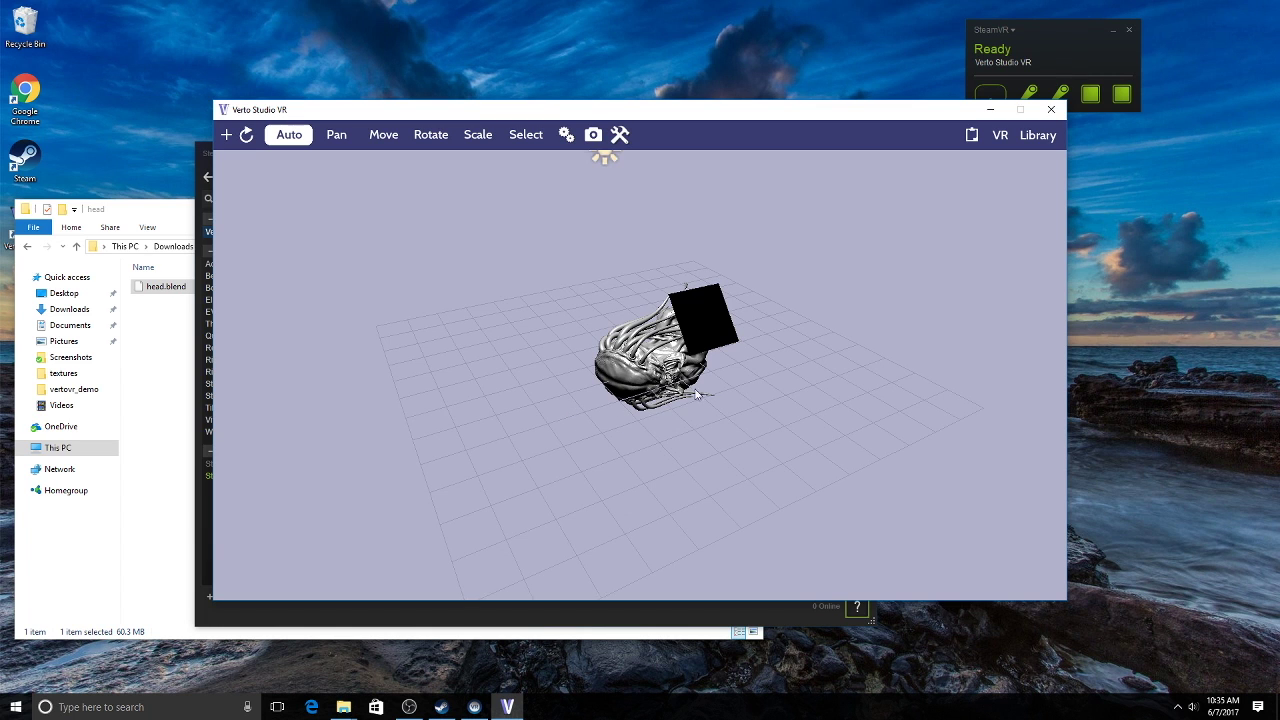
Orbit around the imported head and select every part except the sun light.
left_click_drag(697, 393, 430, 371)
left_click_drag(575, 363, 476, 386)
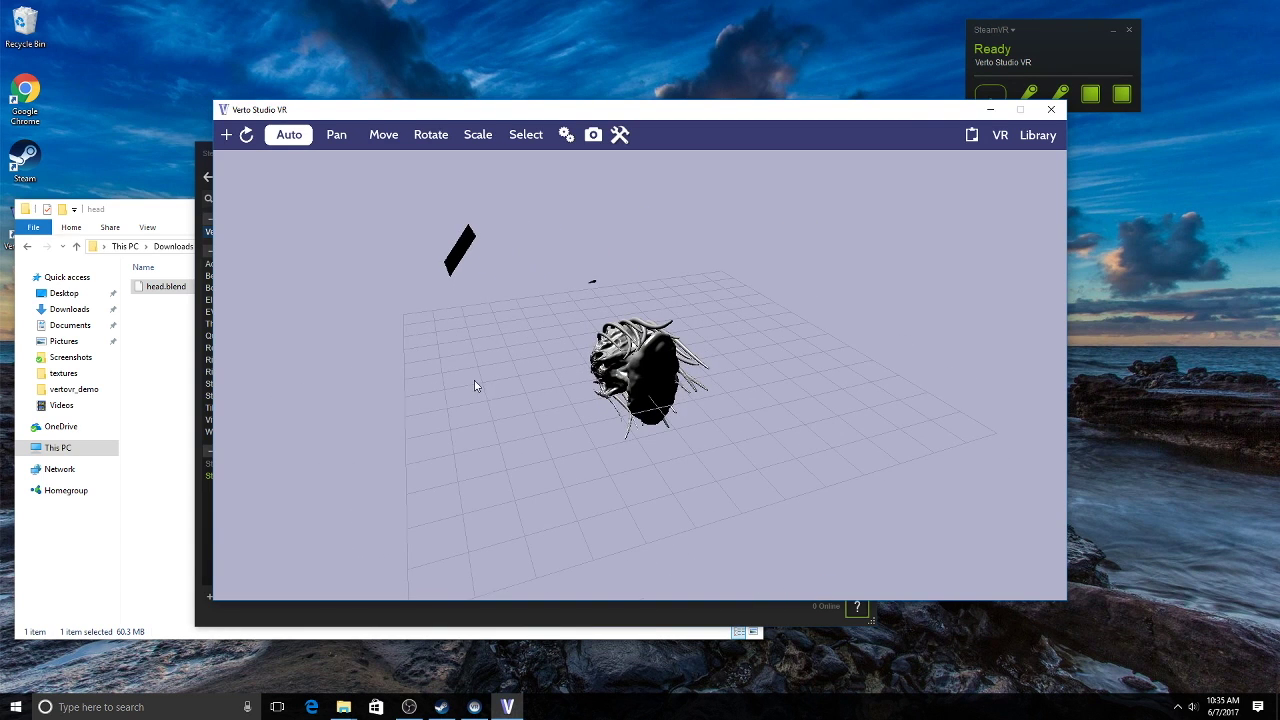
left_click(452, 258)
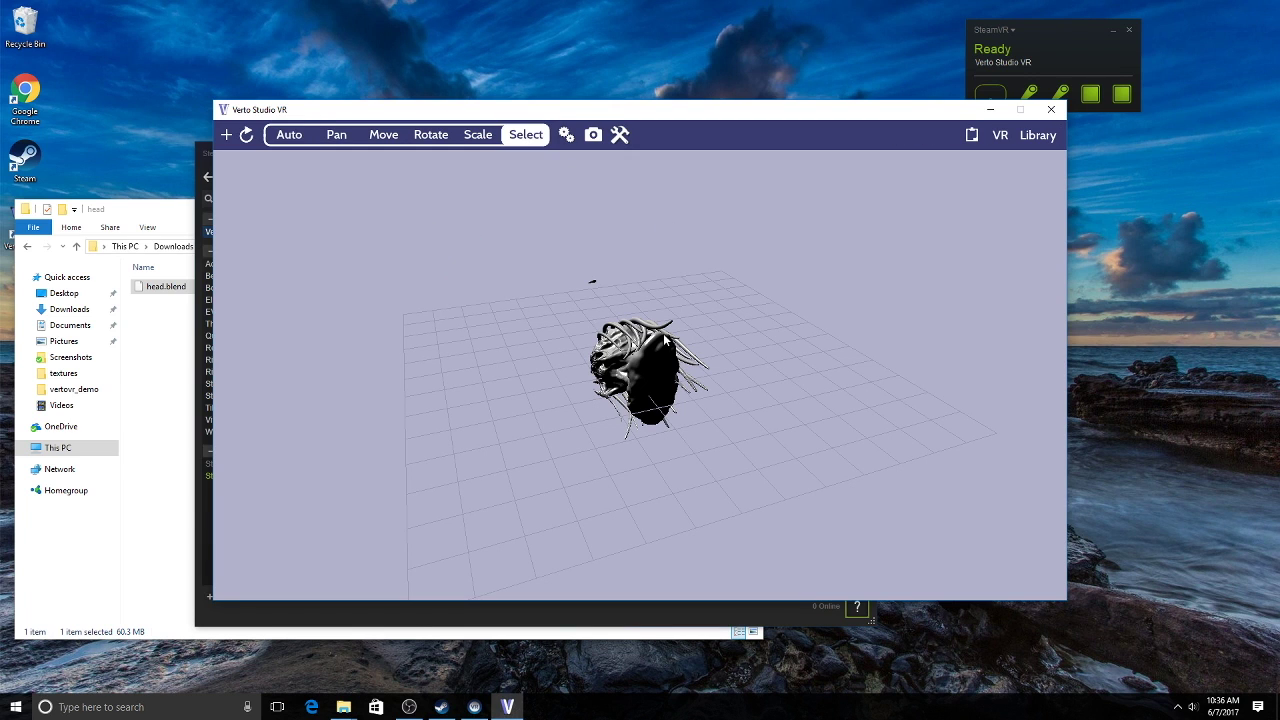
scroll(754, 350, "down", 3)
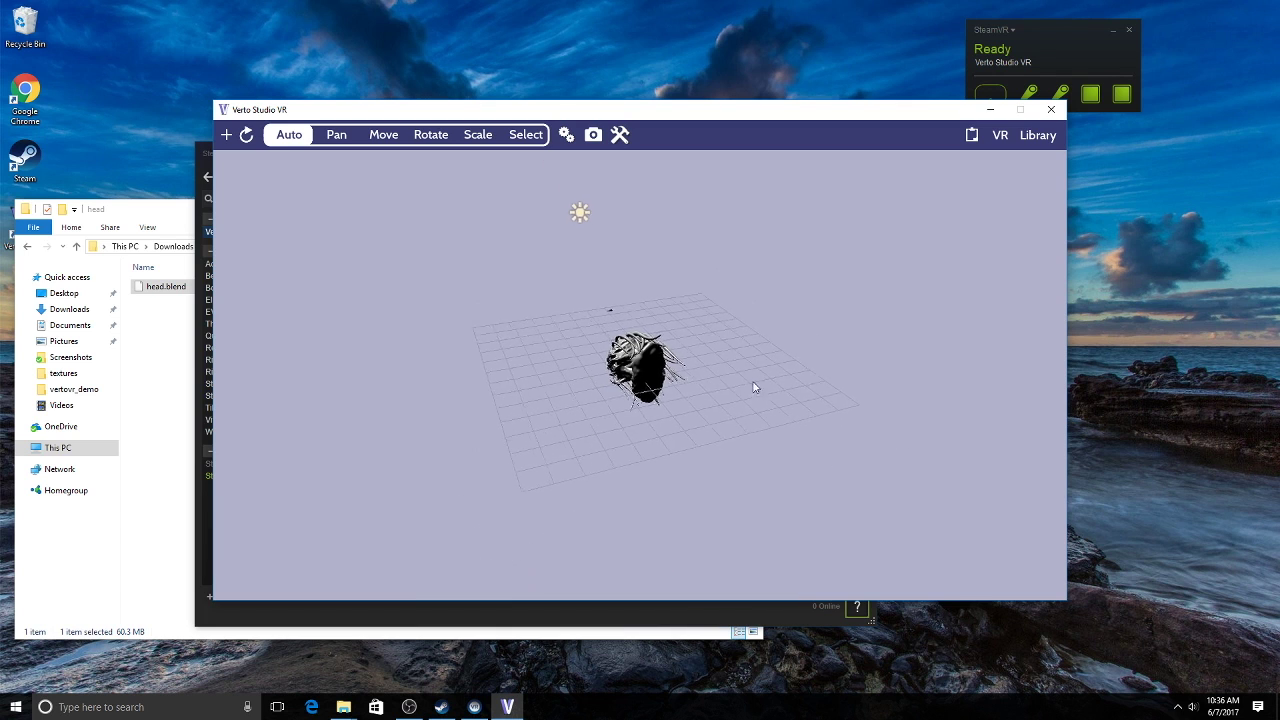
key("ctrl+a")
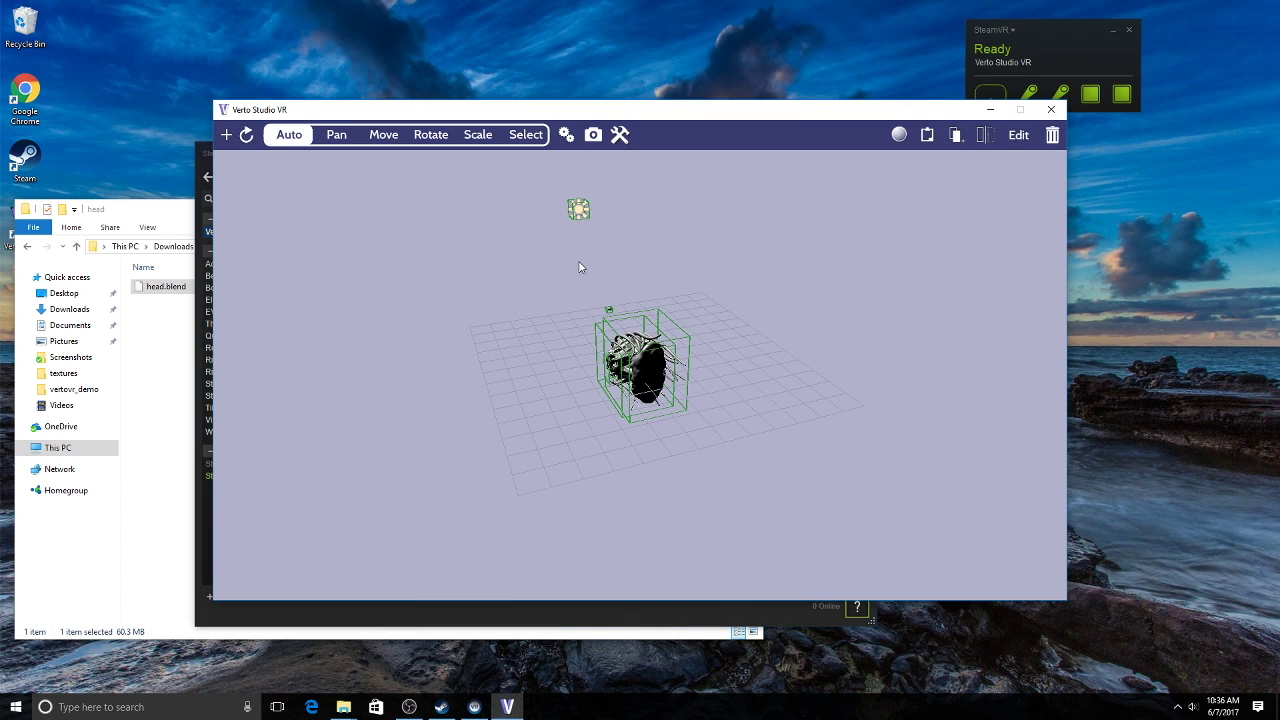
left_click(580, 208, "shift")
Rotate the selected head upright, return to Auto navigation and orbit to a lower view.
left_click(432, 139)
left_click_drag(642, 320, 658, 386)
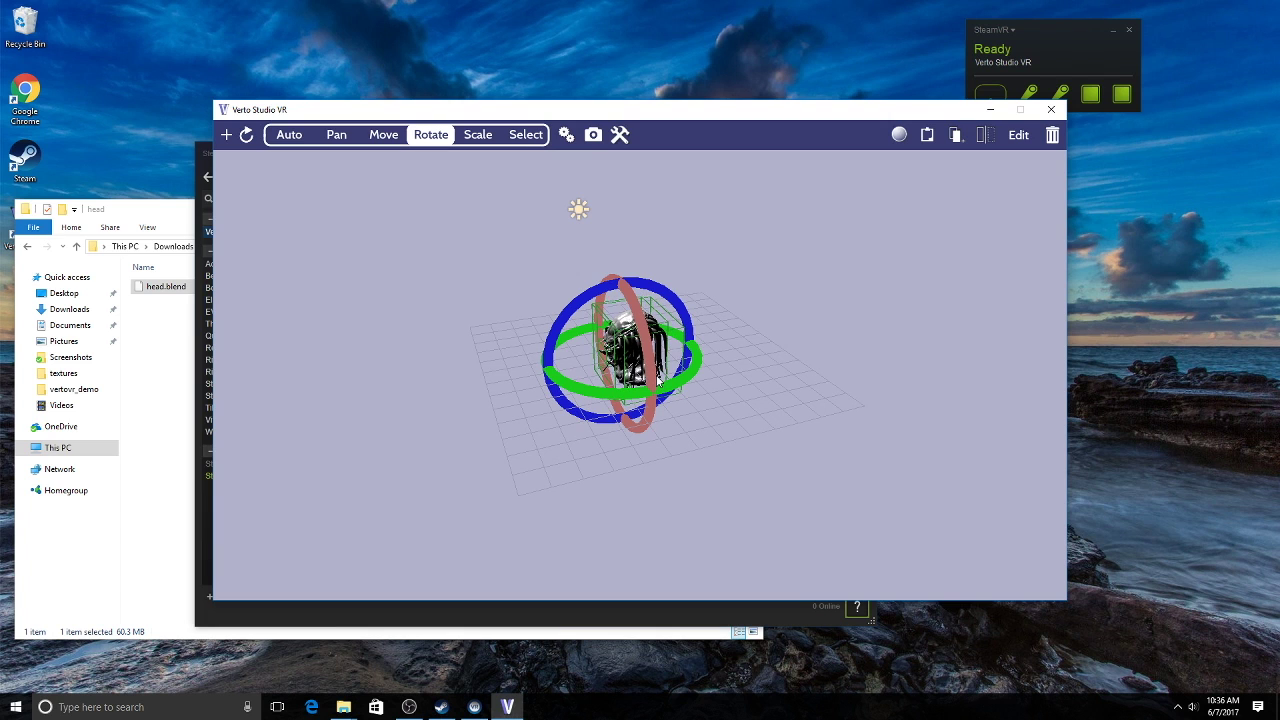
key("Escape")
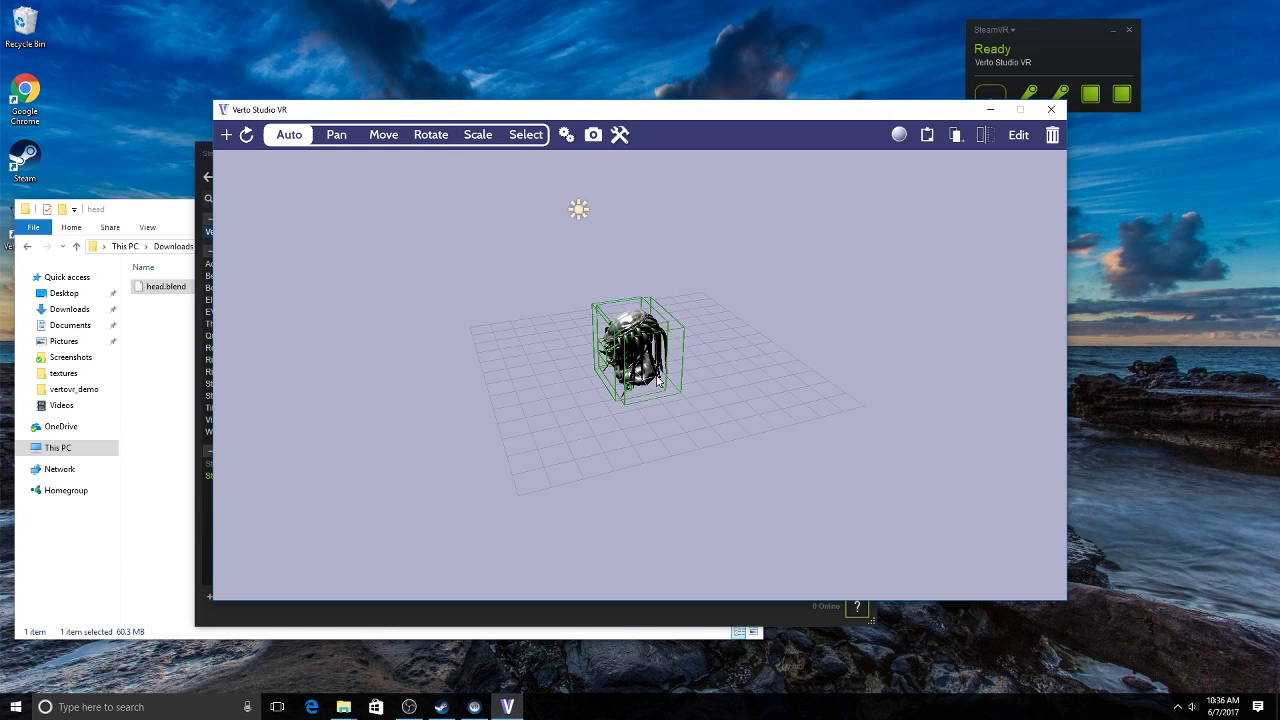
left_click_drag(453, 455, 477, 420)
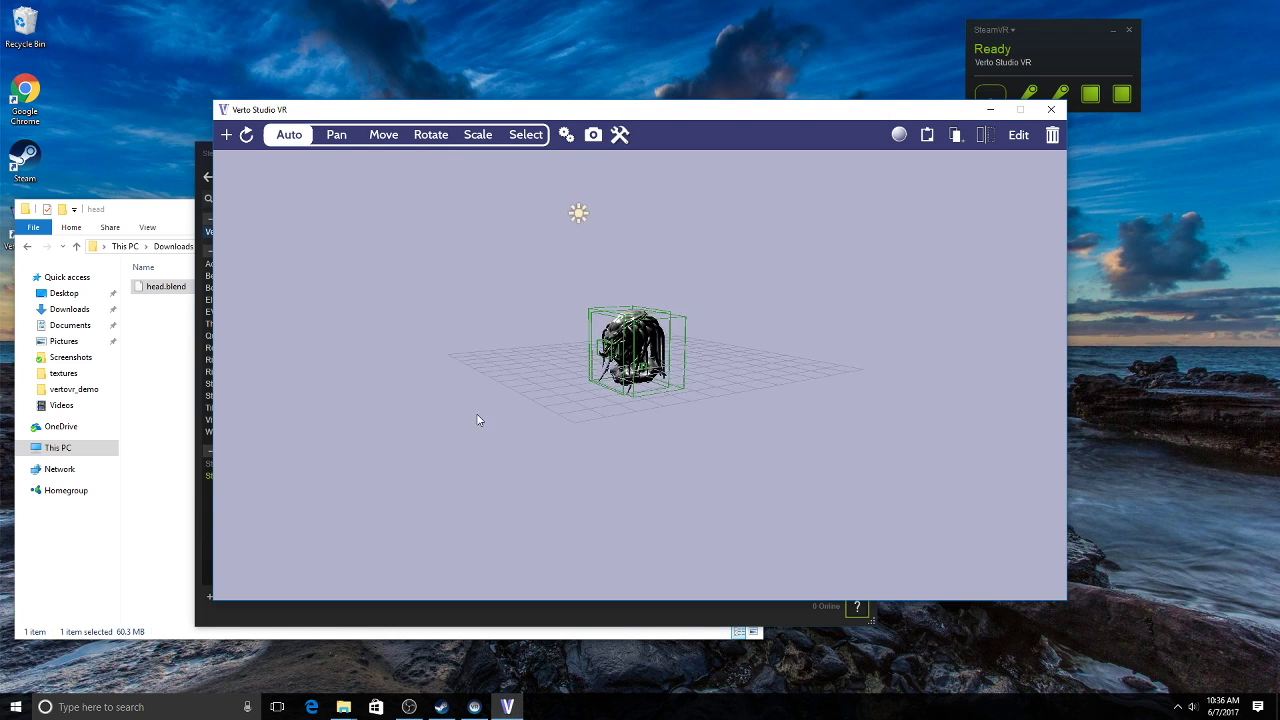
left_click(899, 135)
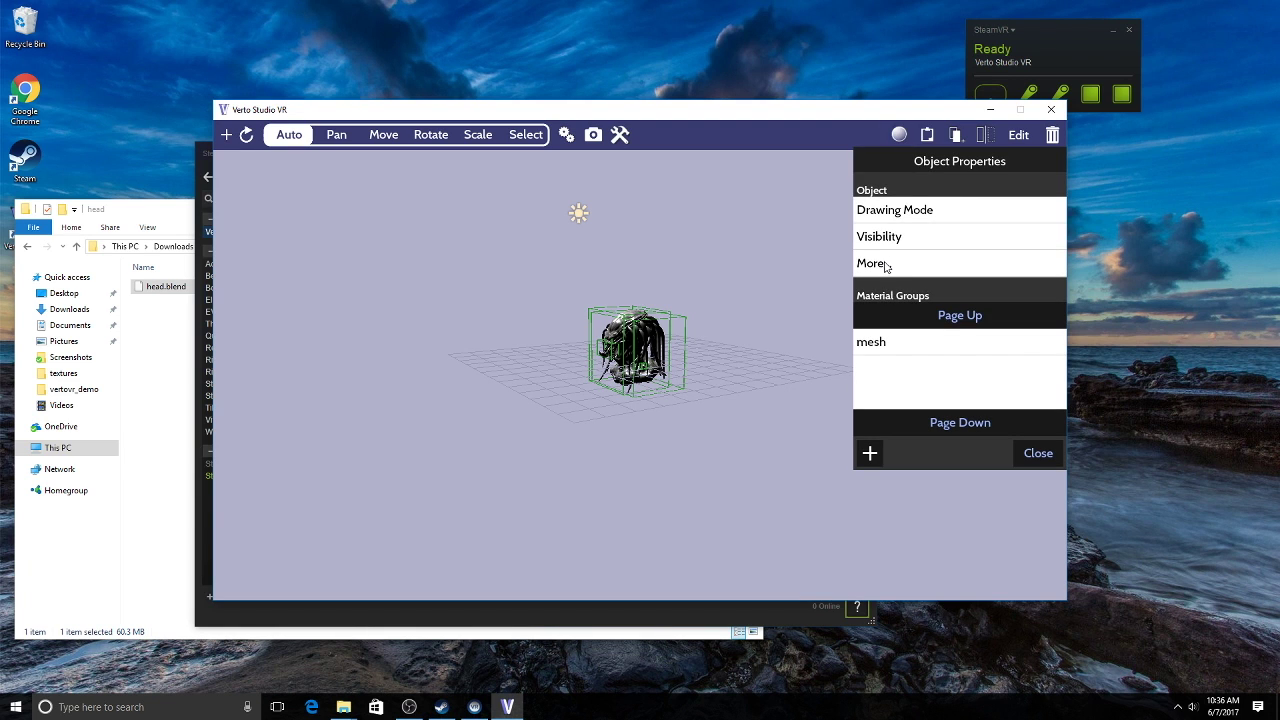
Merge the selected head meshes into a single object, then deselect it.
left_click(885, 265)
left_click(979, 386)
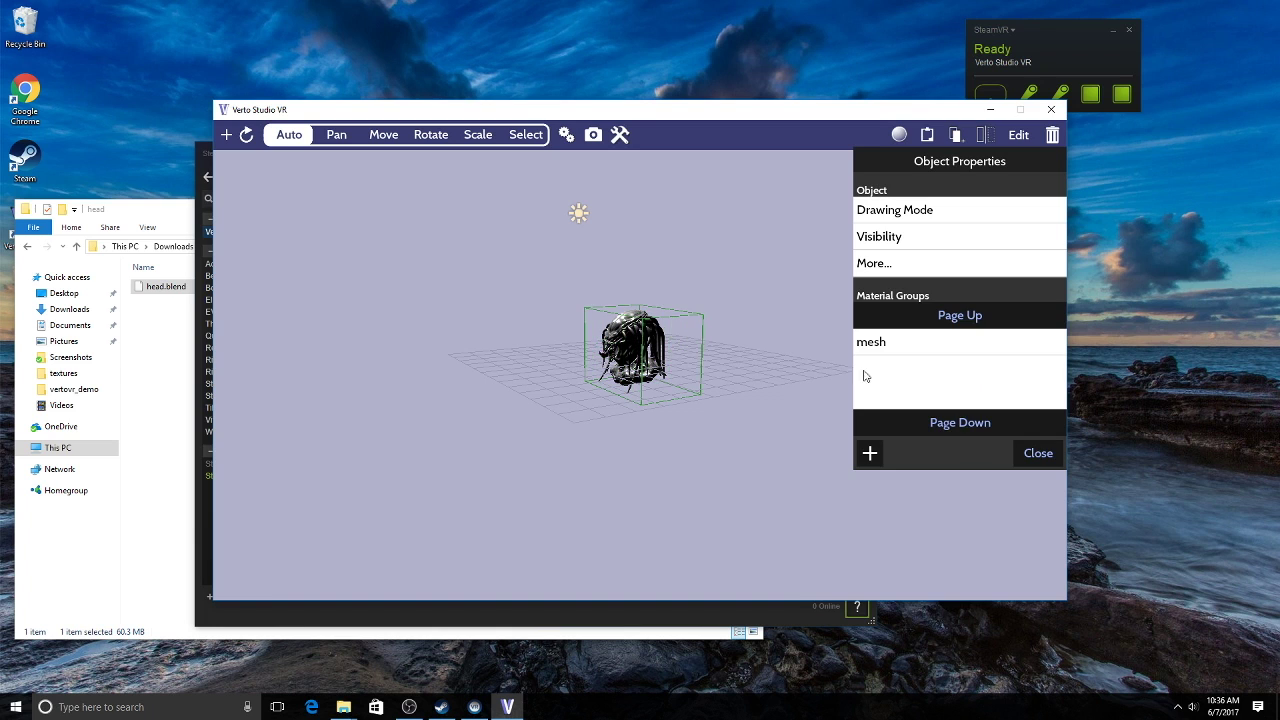
left_click(725, 358)
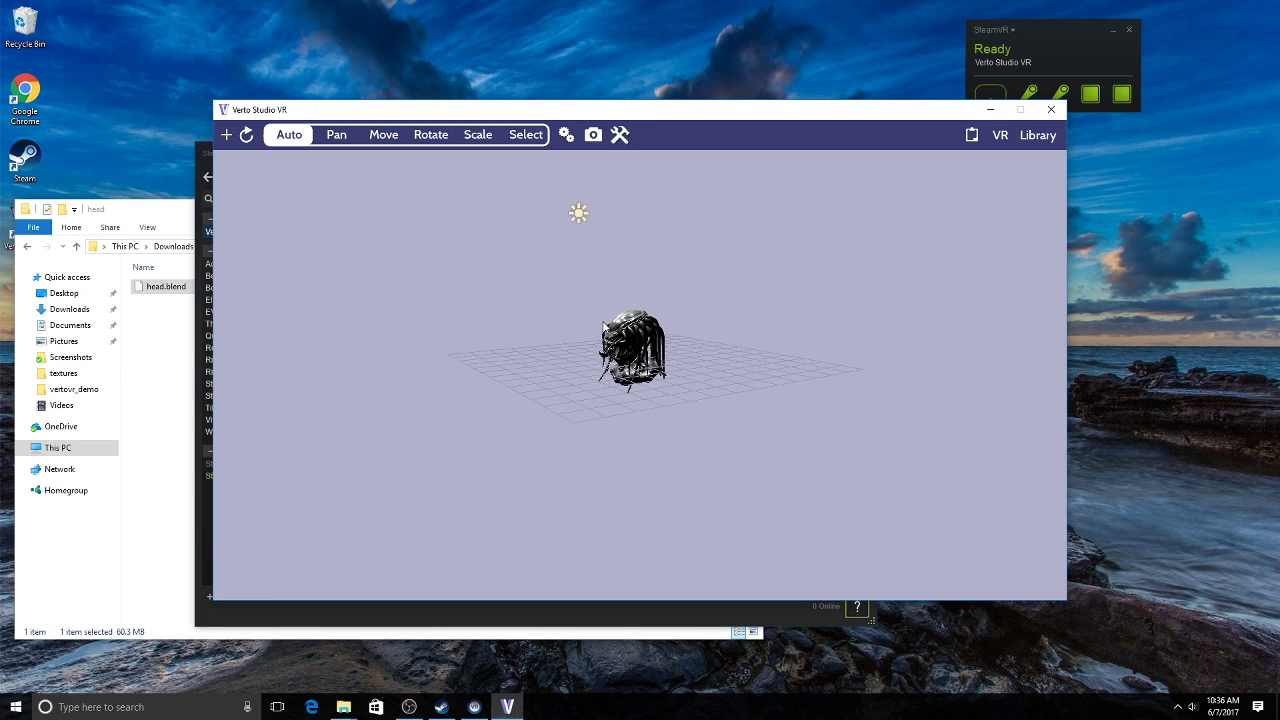
scroll(600, 391, "up", 5)
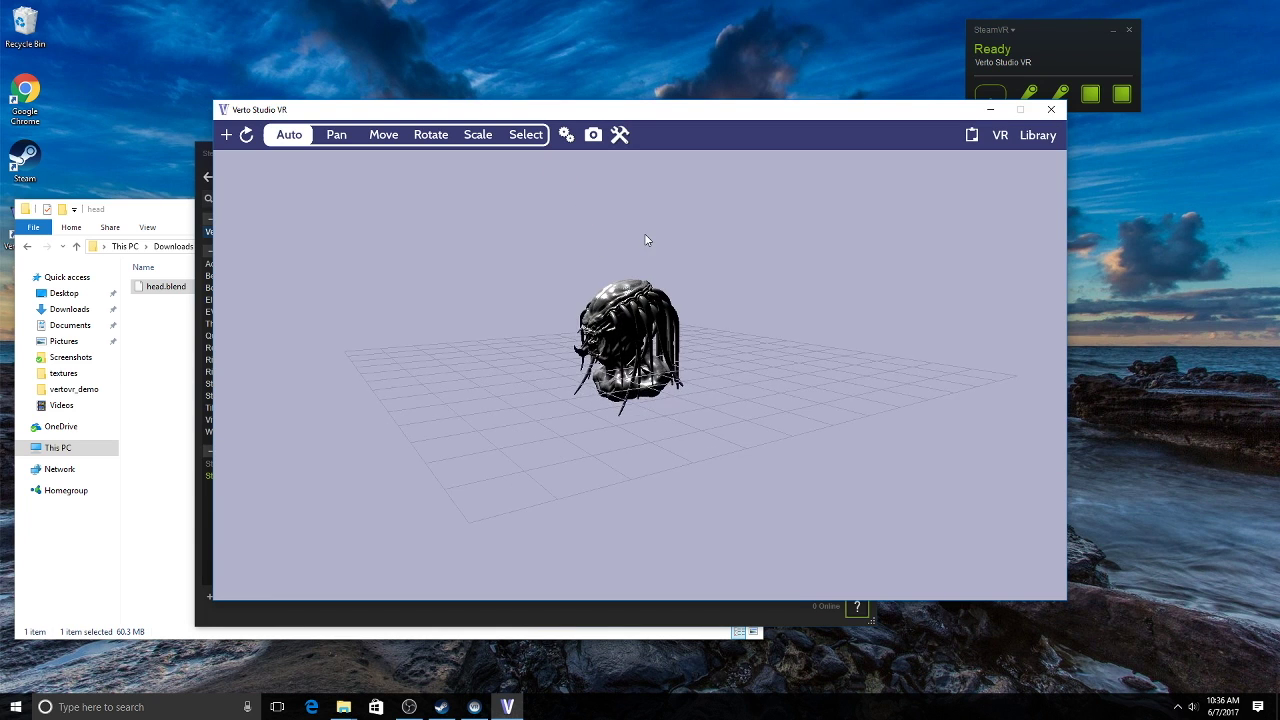
Center the view on the head model and reselect it facing front.
left_click(622, 345)
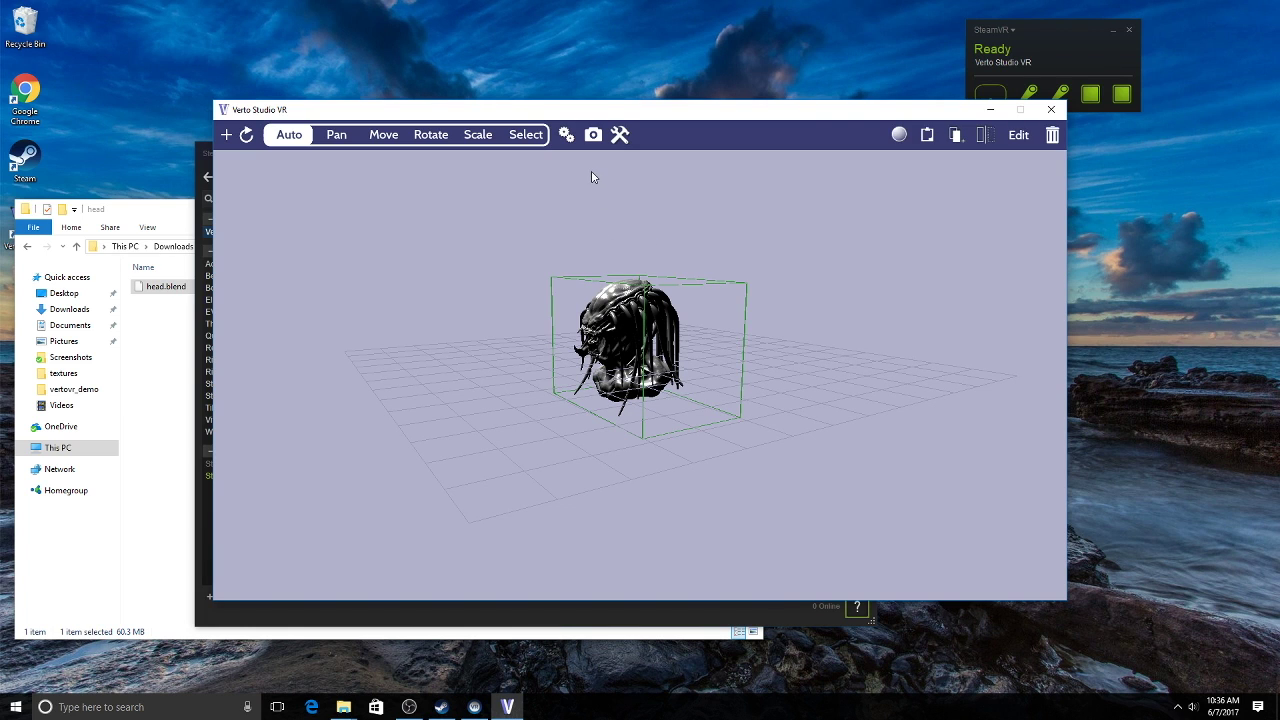
left_click(593, 134)
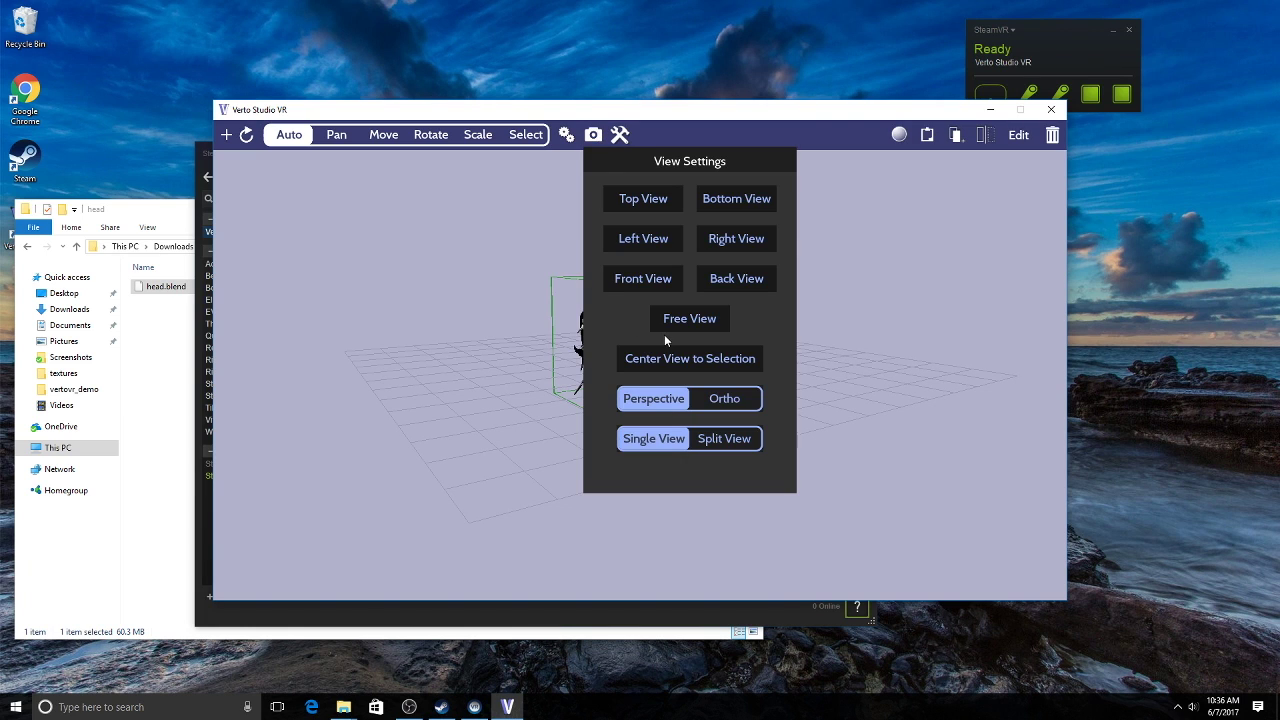
left_click(705, 360)
left_click(790, 392)
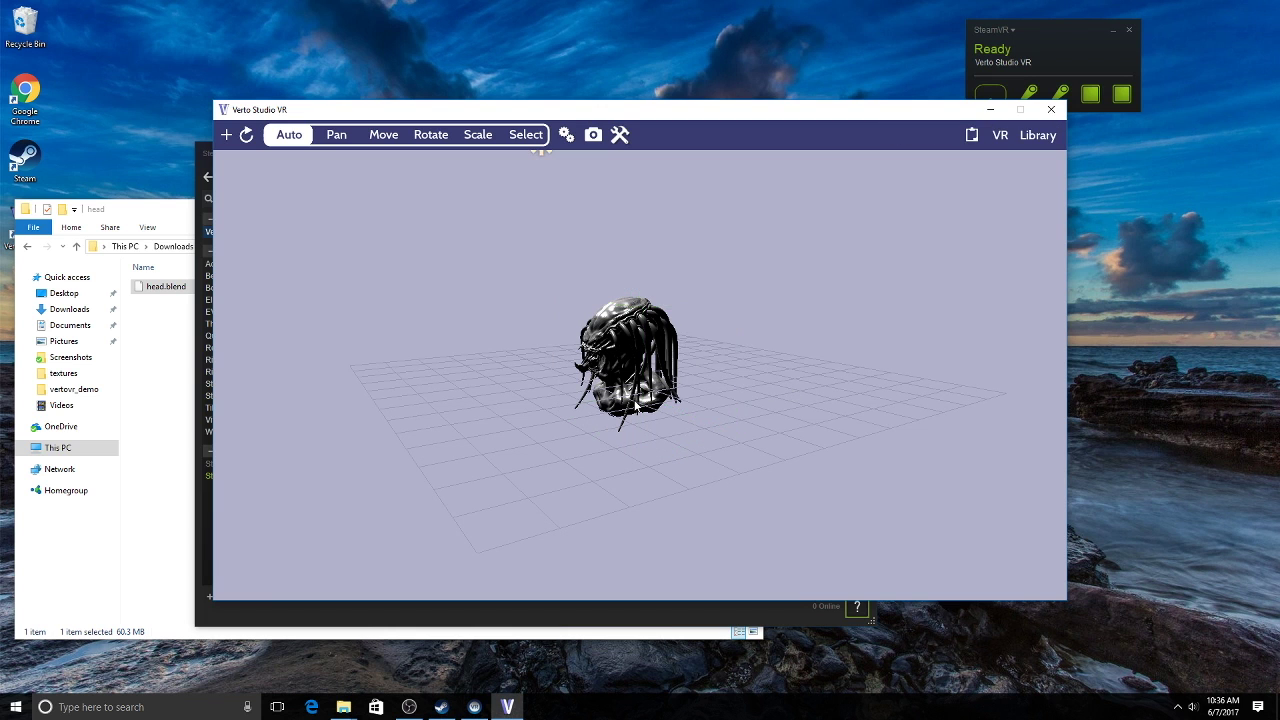
left_click(600, 333)
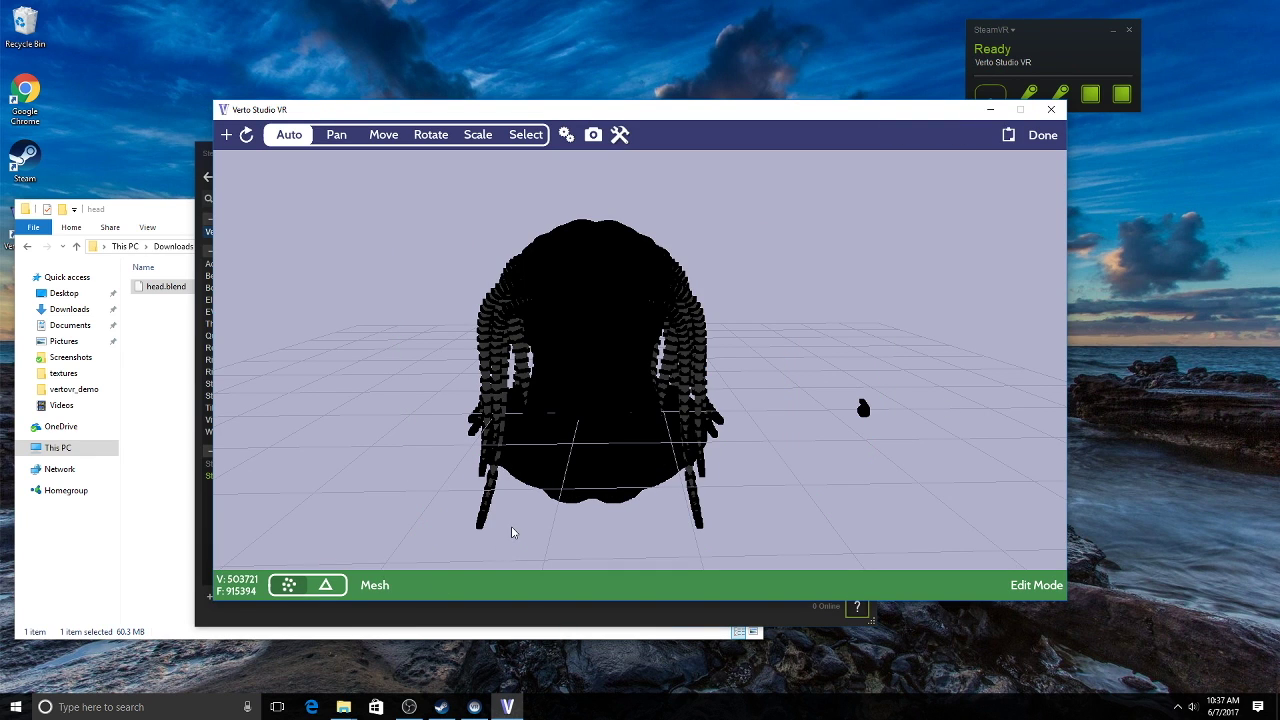
Select all 503,721 vertices of the head mesh and bring up the Face operations.
key("ctrl+a")
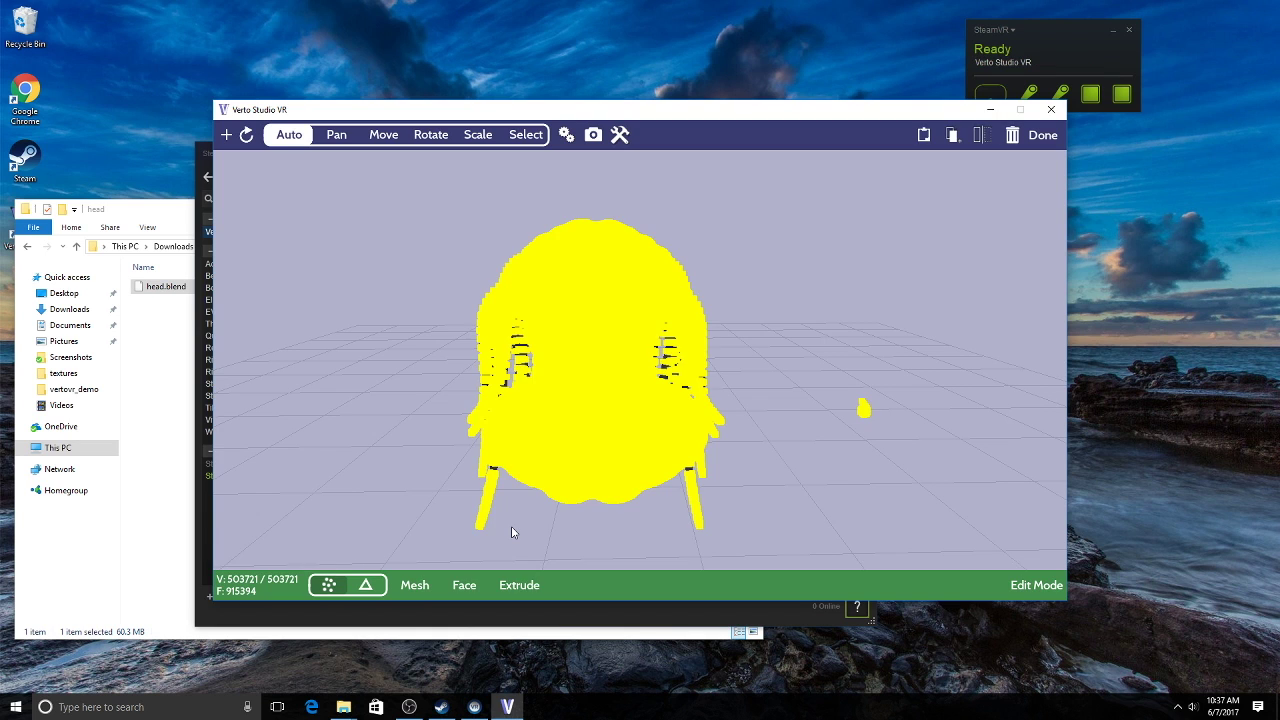
left_click(453, 583)
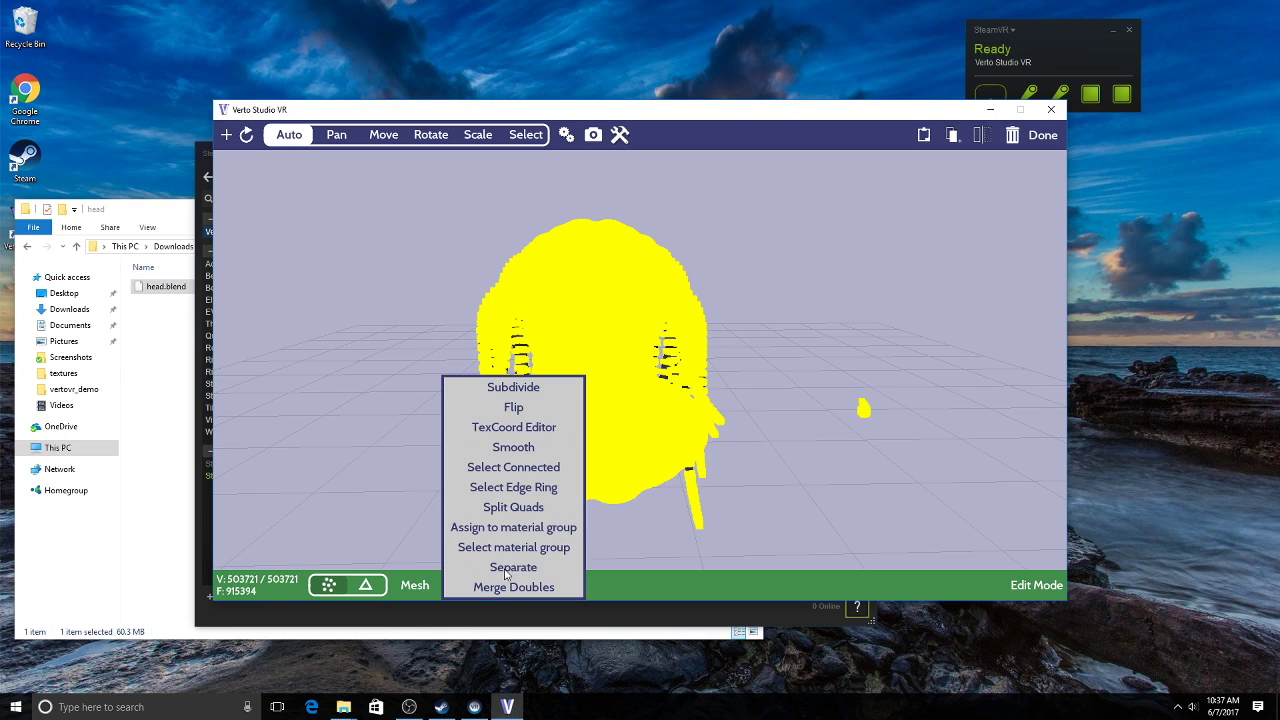
Split the head mesh's quads into triangles, giving 1,007,298 faces.
left_click(513, 507)
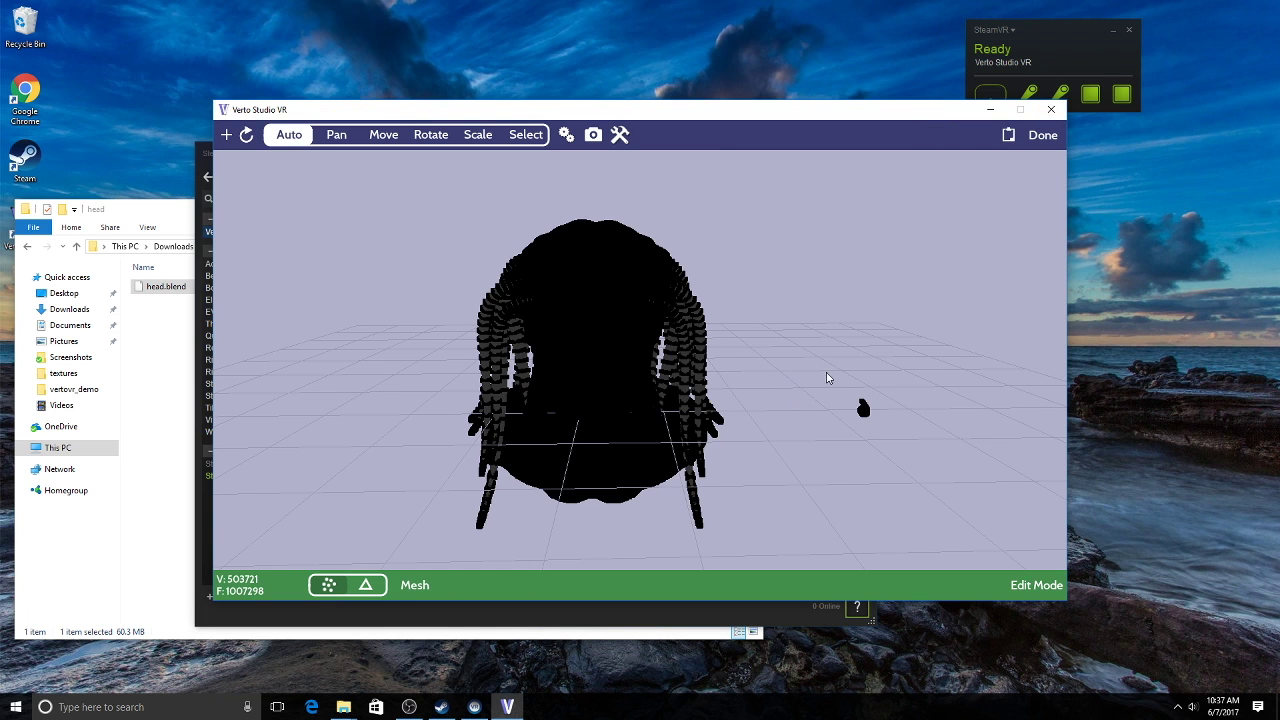
left_click_drag(828, 376, 800, 385)
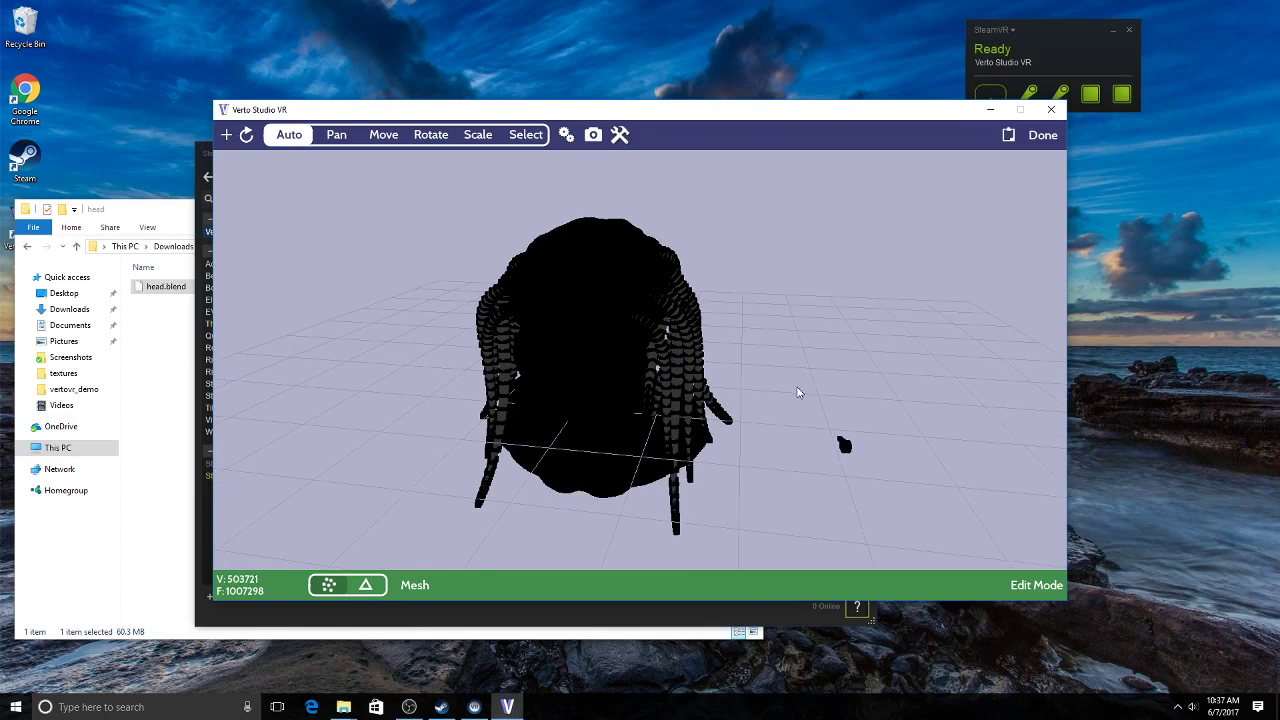
Reduce the head mesh polycount to 25% (122,333 vertices, 244,522 faces) and exit Edit Mode.
left_click(410, 585)
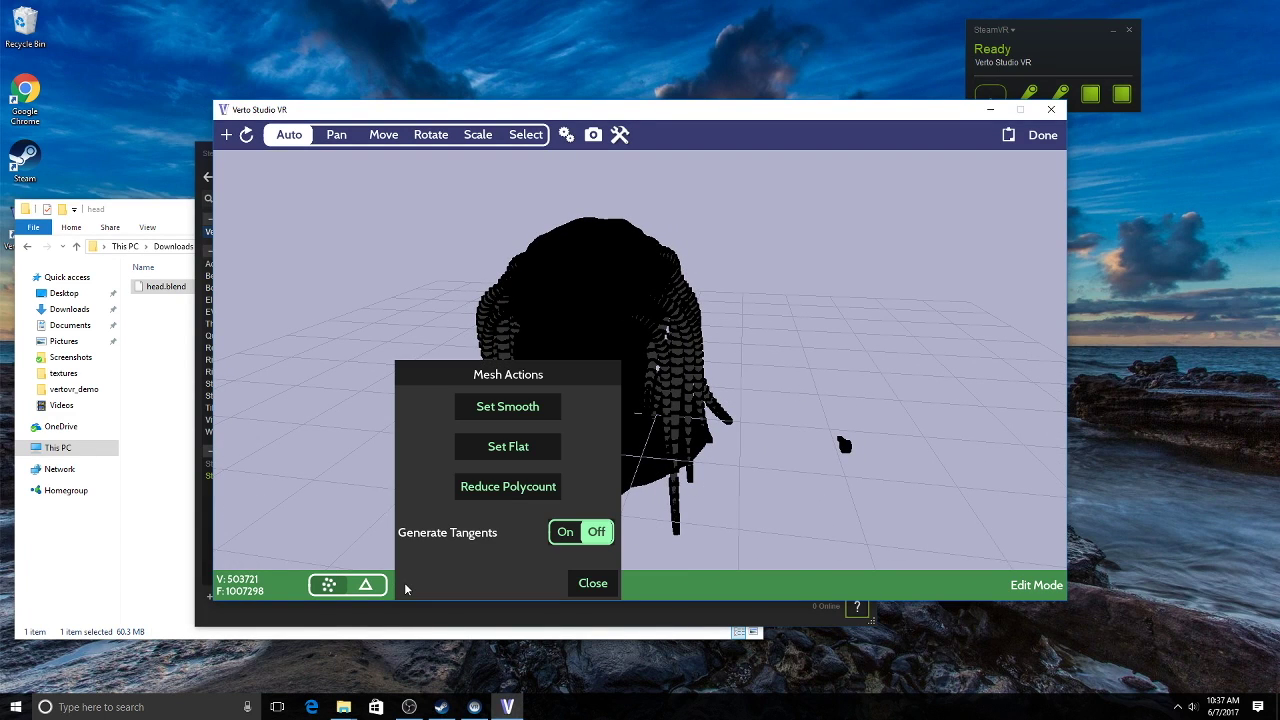
left_click(504, 486)
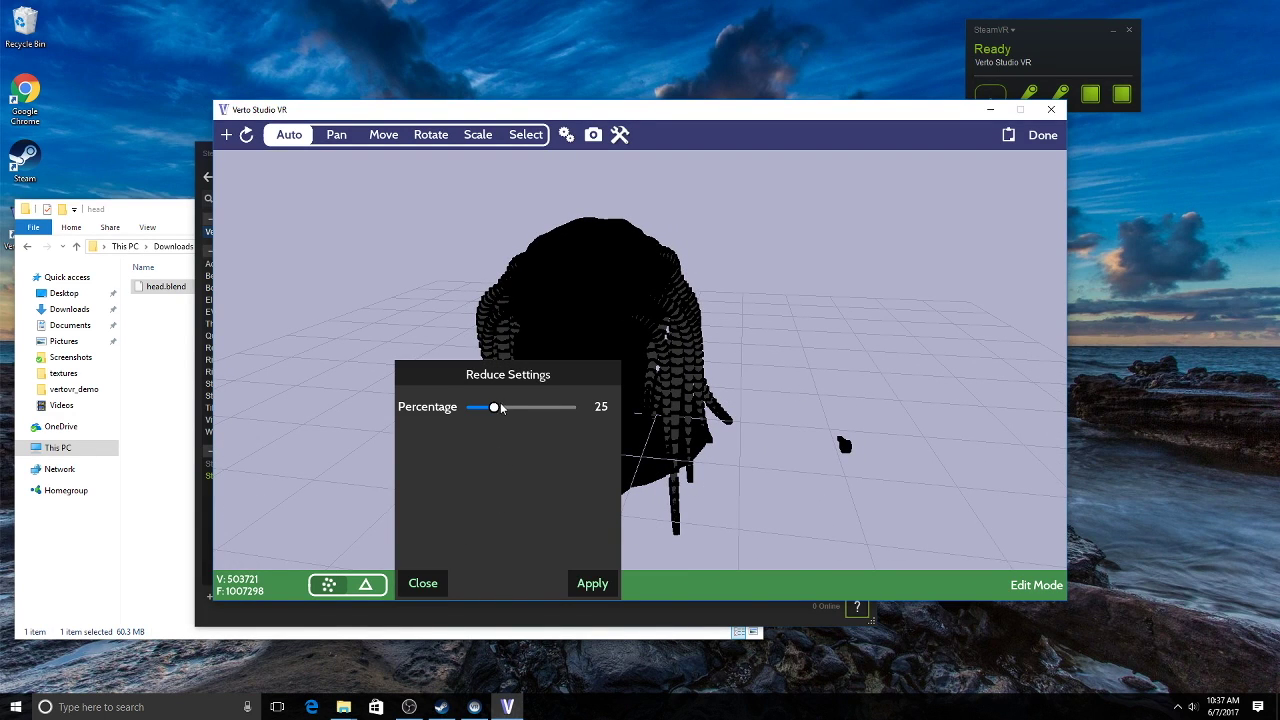
left_click_drag(497, 404, 549, 410)
left_click(591, 581)
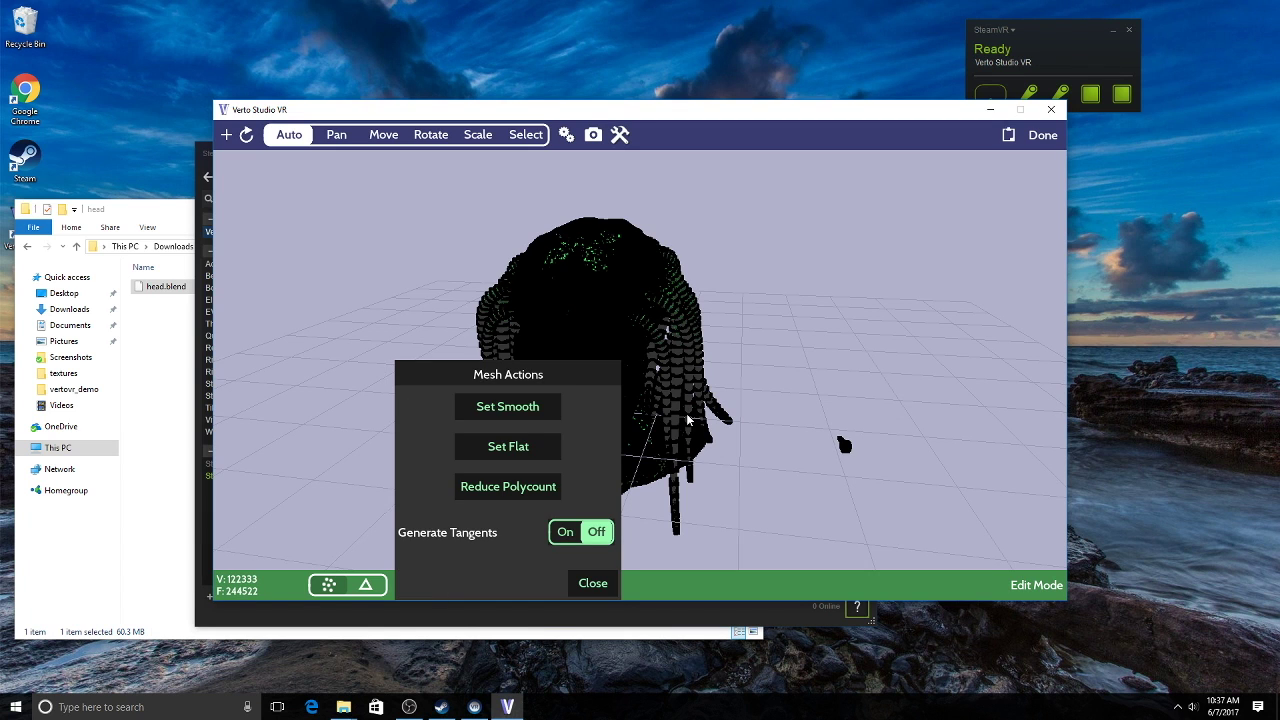
key("Escape")
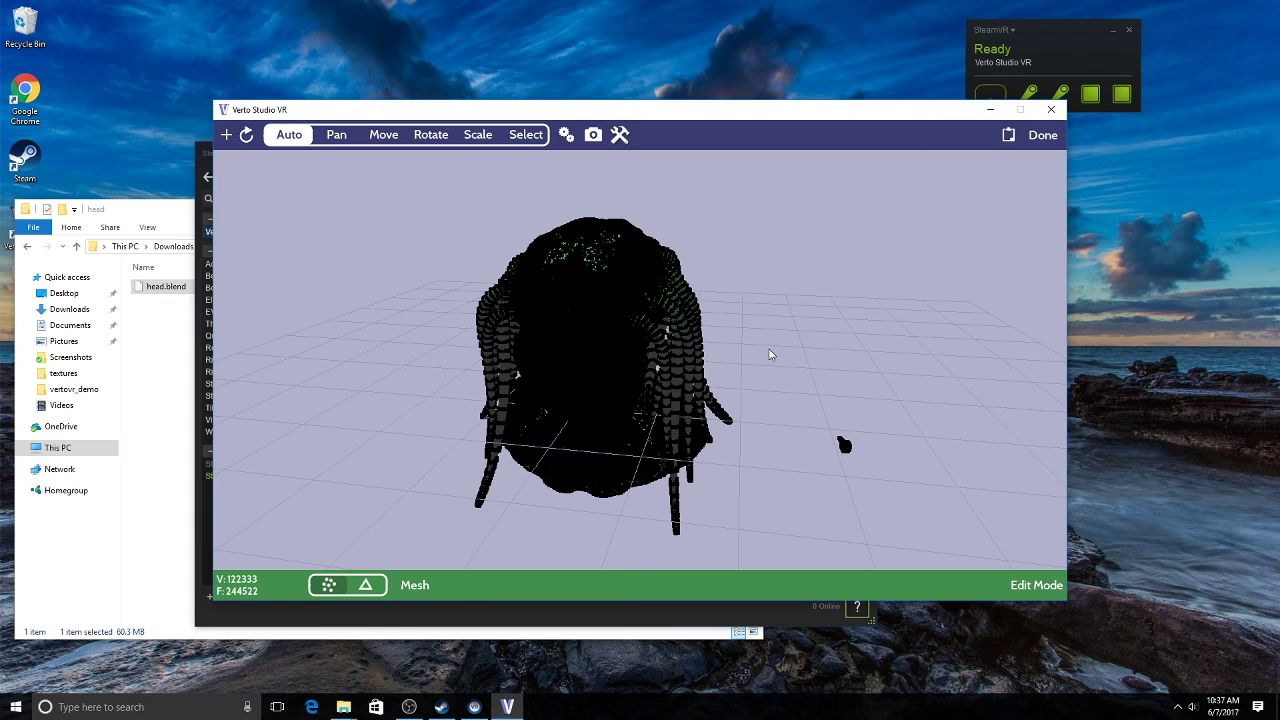
key("Escape")
View the reduced head sculpt in VR, return to desktop mode, then bring OBS 18.0.1 forward.
mouse_move(749, 375)
left_mouse_down()
mouse_move(627, 381)
mouse_move(737, 369)
left_mouse_up()
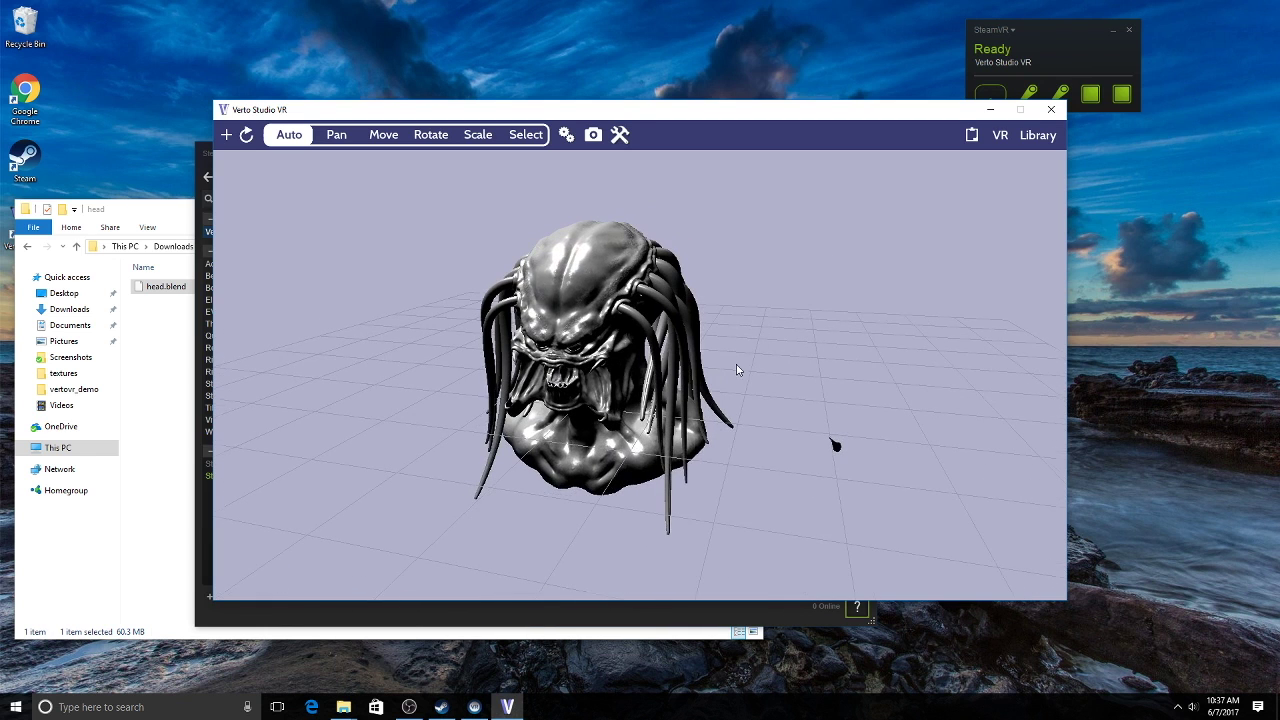
left_click(999, 136)
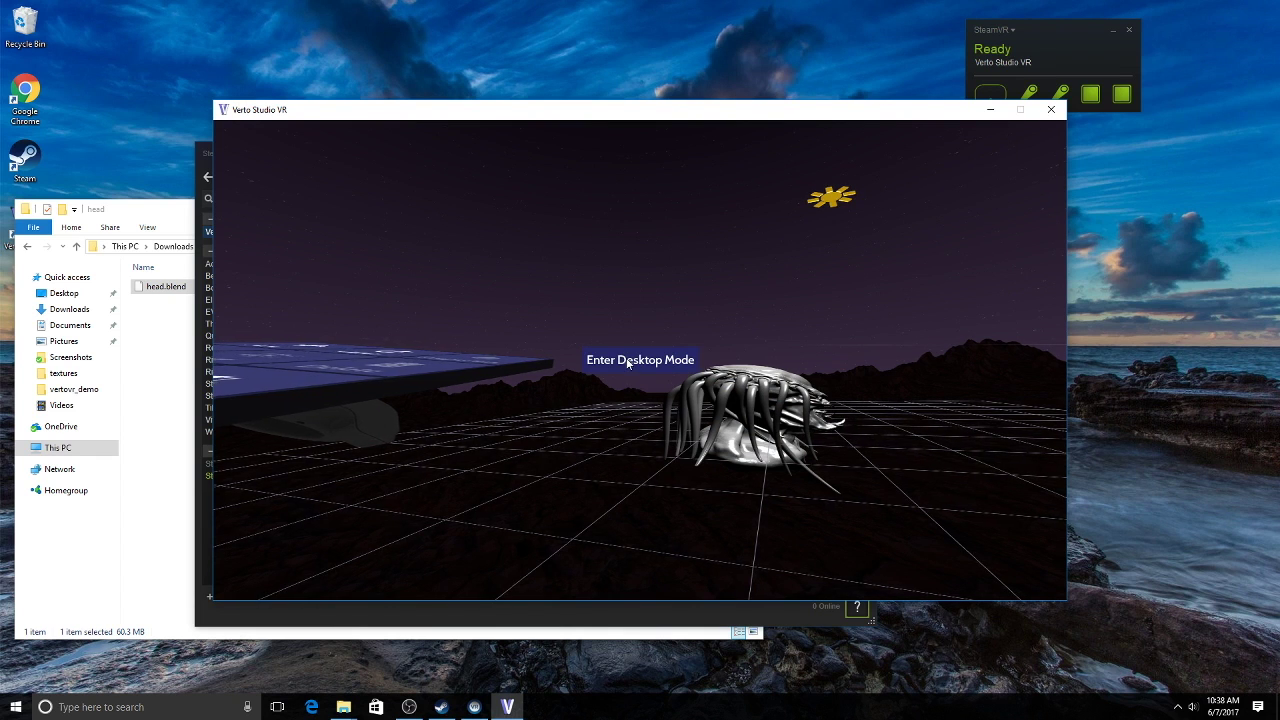
left_click(630, 363)
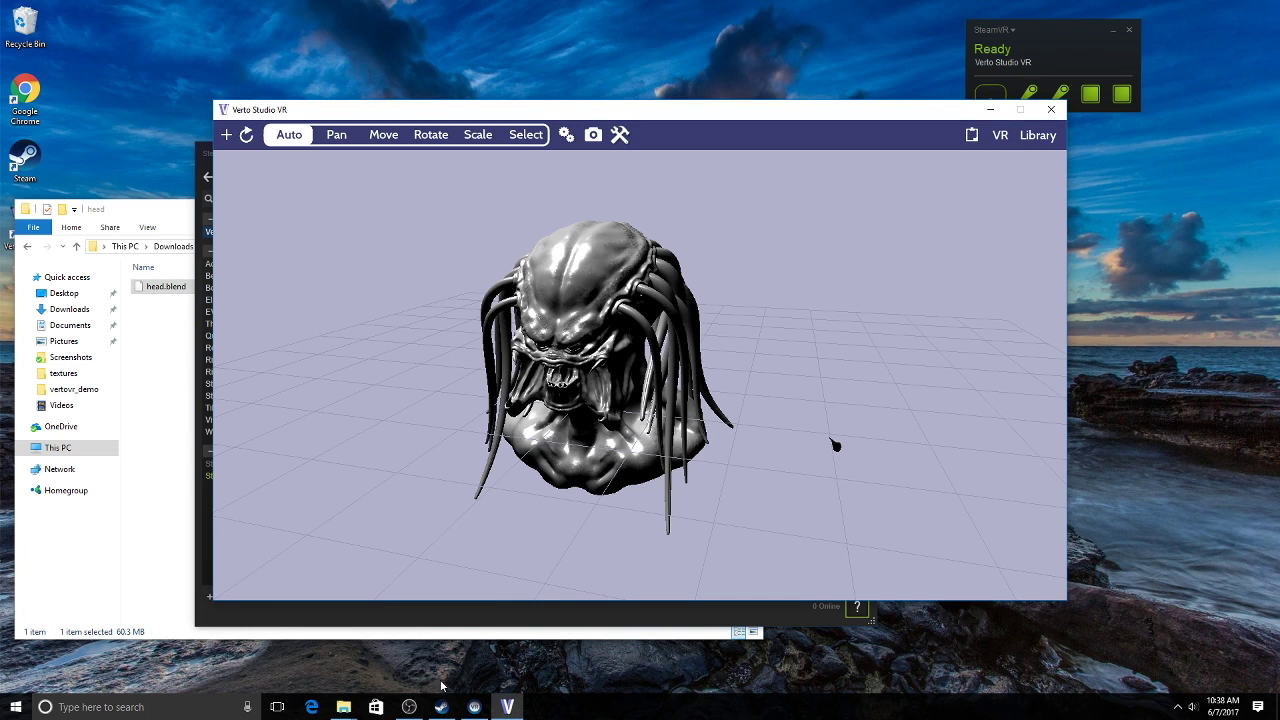
left_click(409, 707)
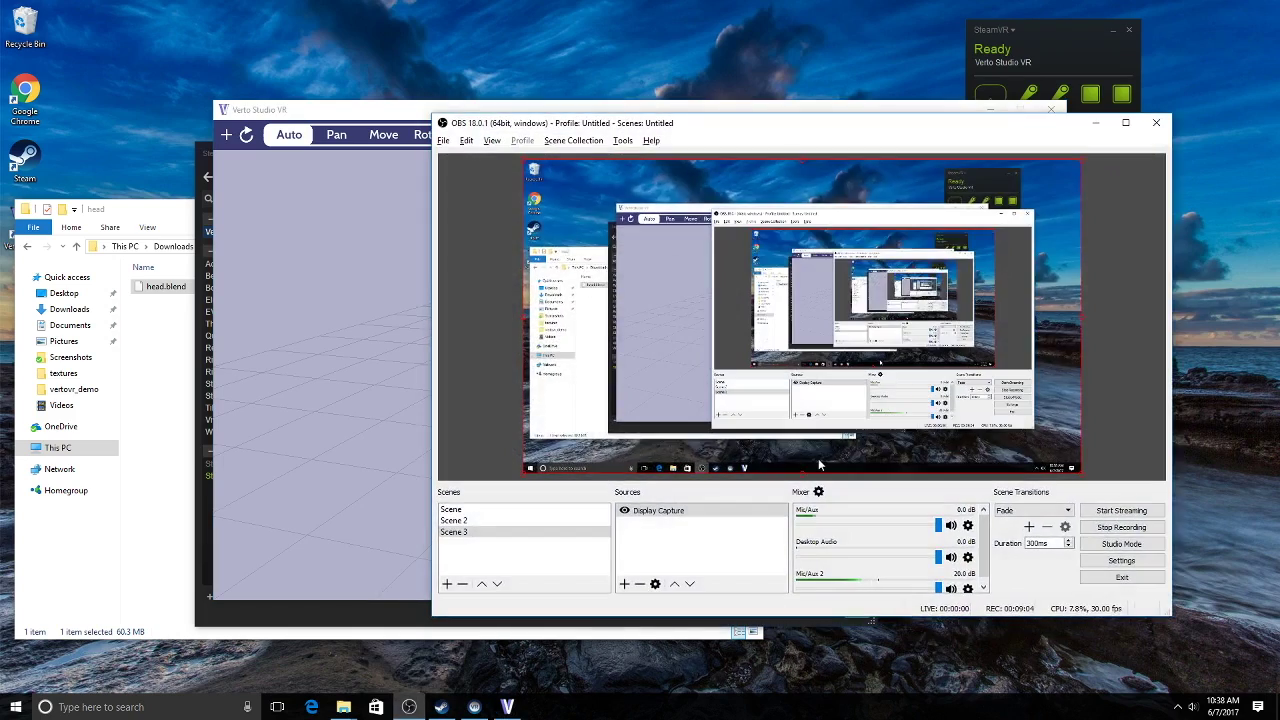